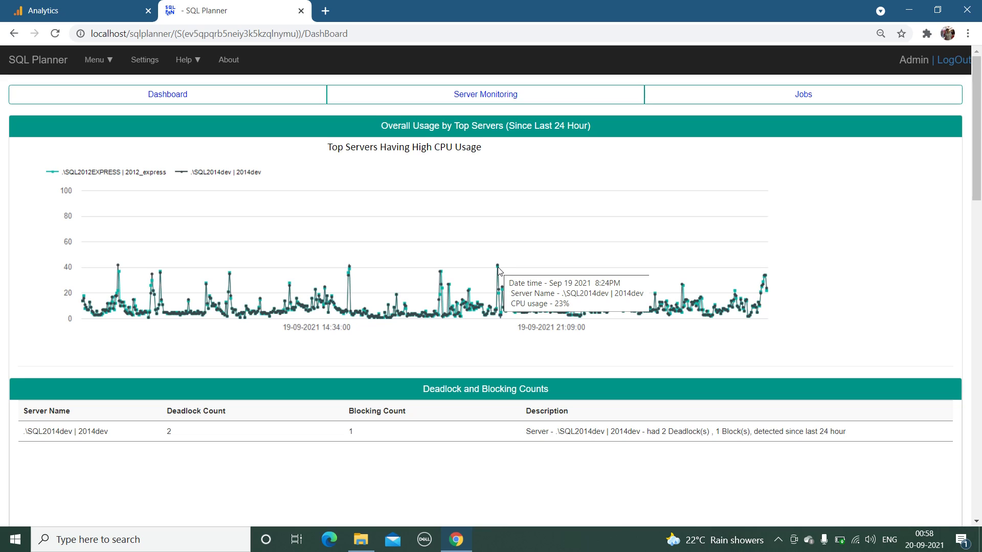
# Open Analyze Server Health from the menu in a new tab and switch to it.
pyautogui.click(94, 60)
pyautogui.moveTo(151, 165)
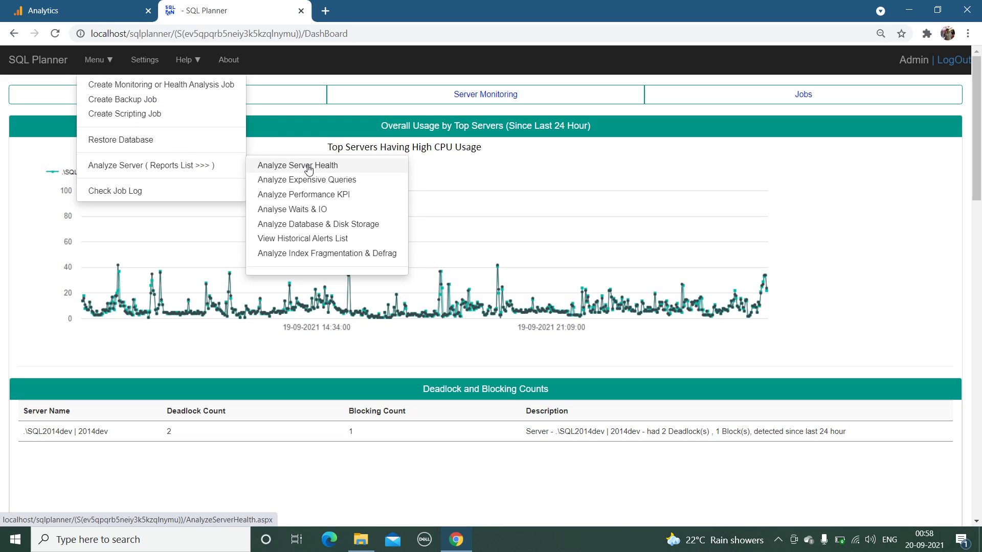
pyautogui.middleClick(308, 170)
pyautogui.click(383, 10)
# Select the .\SQL2014dev server for the health report.
pyautogui.click(199, 102)
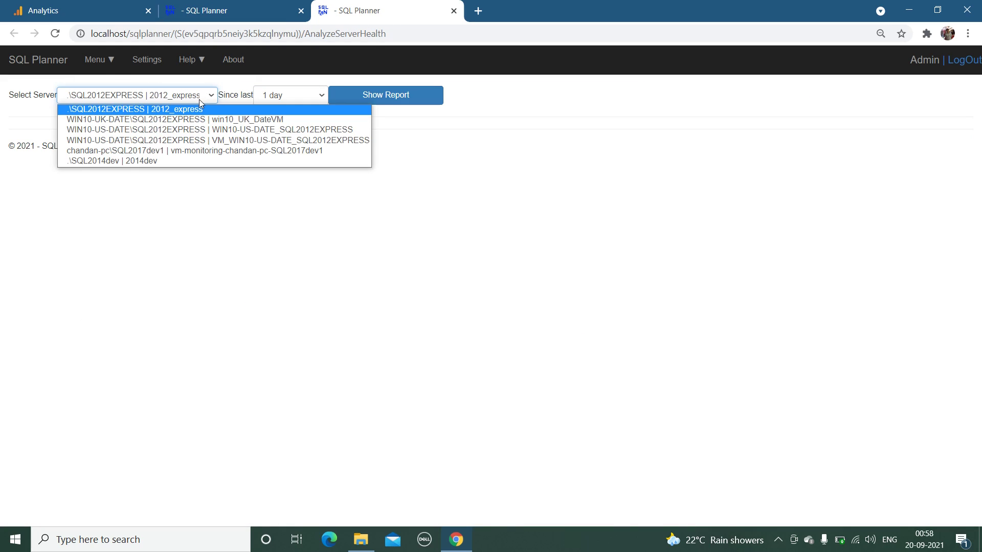
pyautogui.click(179, 162)
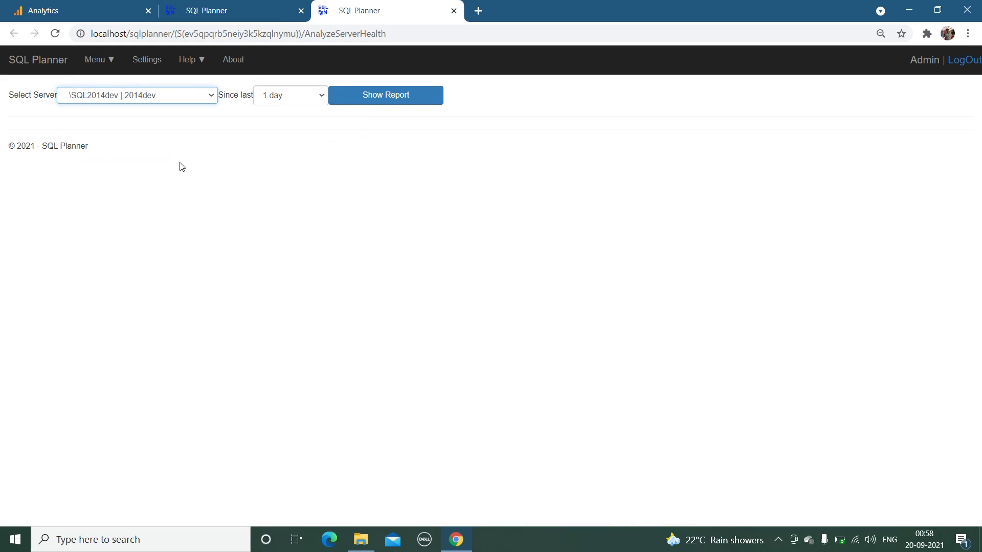
pyautogui.click(290, 99)
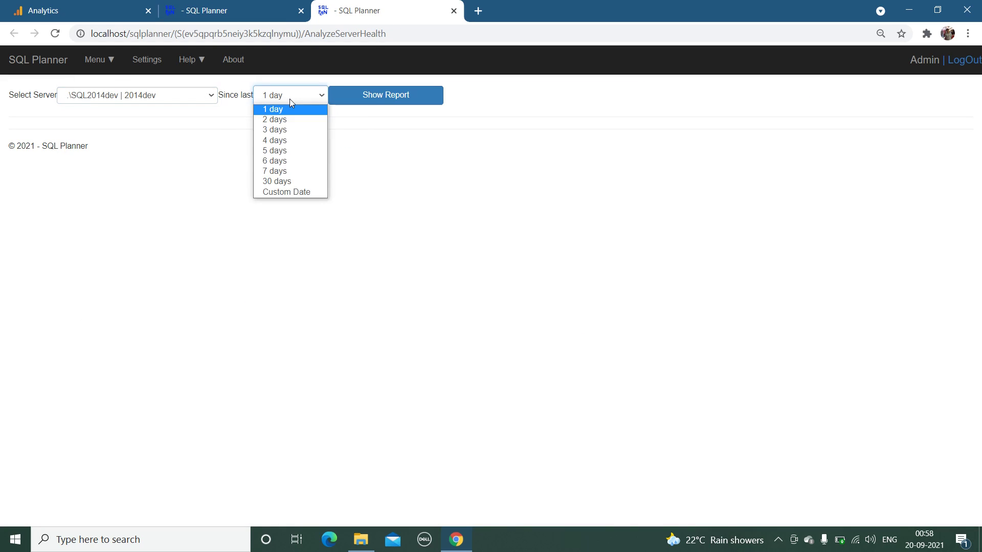
pyautogui.click(297, 193)
pyautogui.click(207, 118)
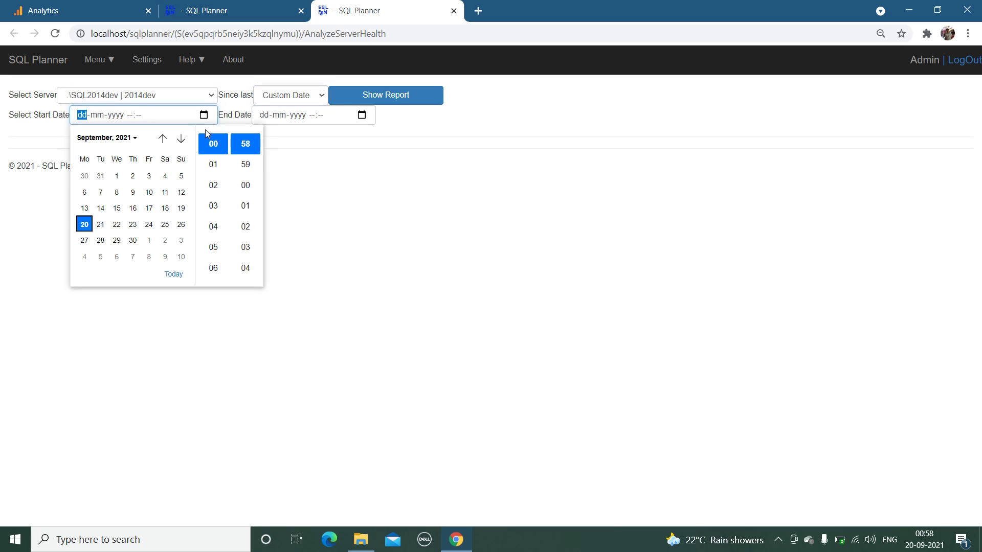
pyautogui.click(182, 210)
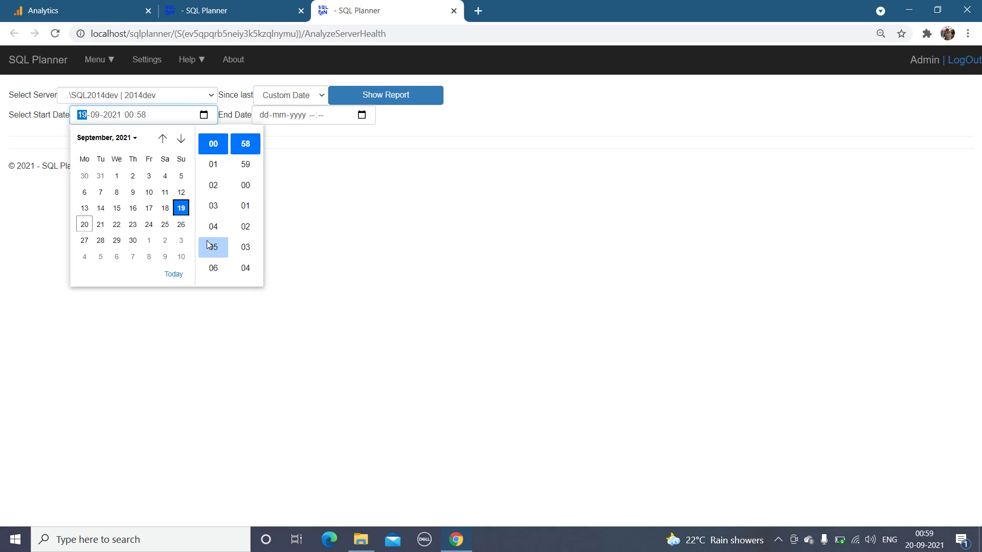
pyautogui.scroll(-1, 212, 246)
pyautogui.scroll(-2, 212, 245)
pyautogui.scroll(-2, 212, 246)
pyautogui.scroll(-1, 210, 247)
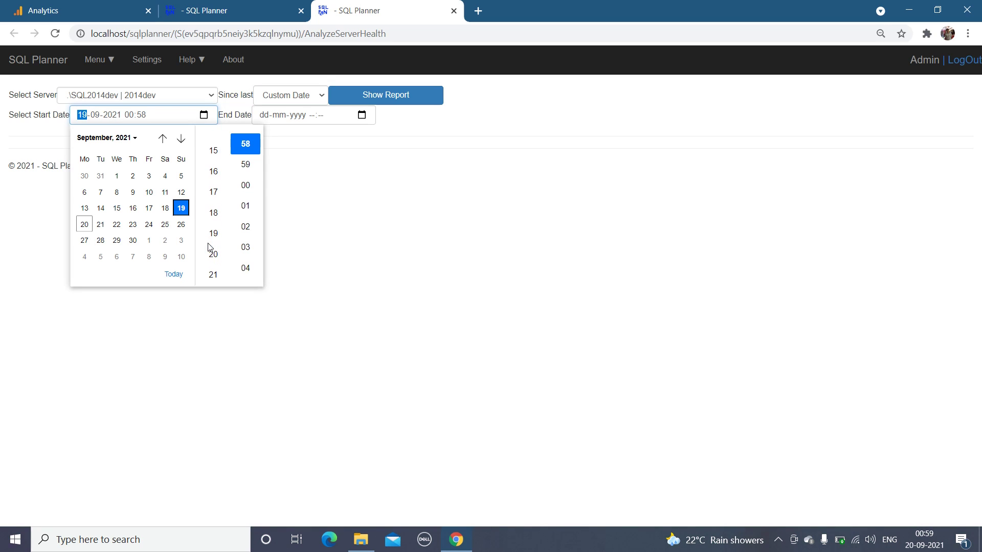
pyautogui.scroll(-1, 210, 247)
pyautogui.scroll(1, 218, 198)
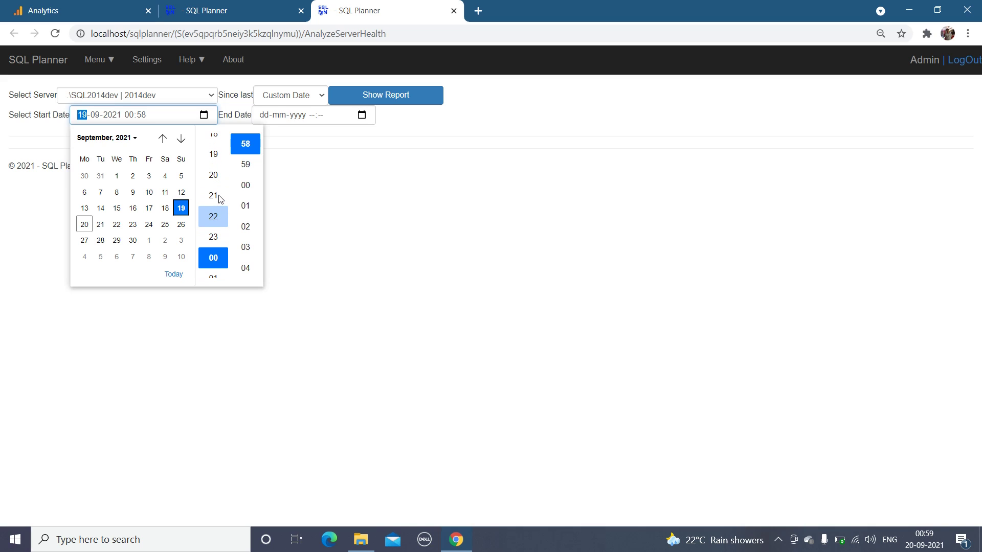
pyautogui.scroll(1, 219, 188)
pyautogui.click(218, 186)
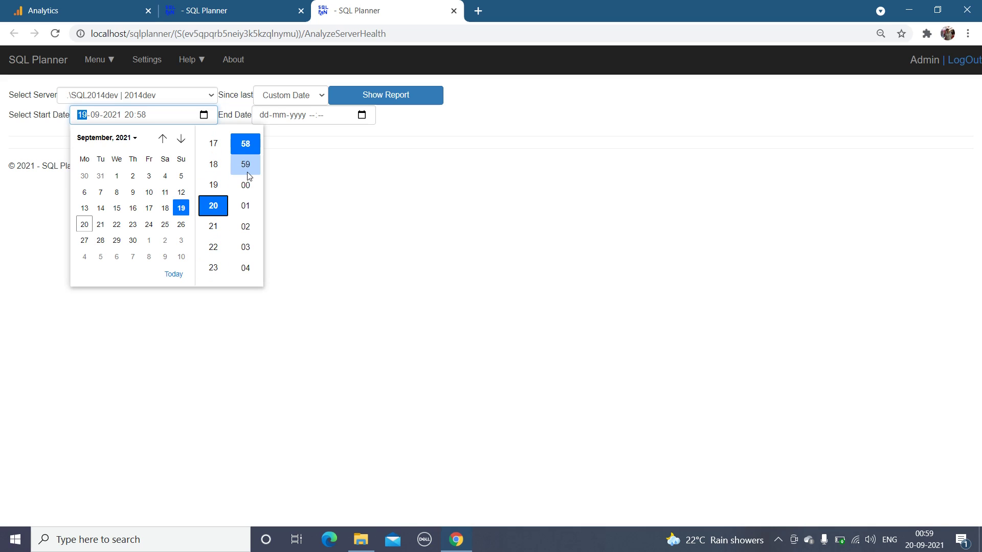
pyautogui.scroll(4, 246, 180)
pyautogui.scroll(2, 246, 178)
pyautogui.scroll(2, 247, 176)
pyautogui.scroll(2, 247, 176)
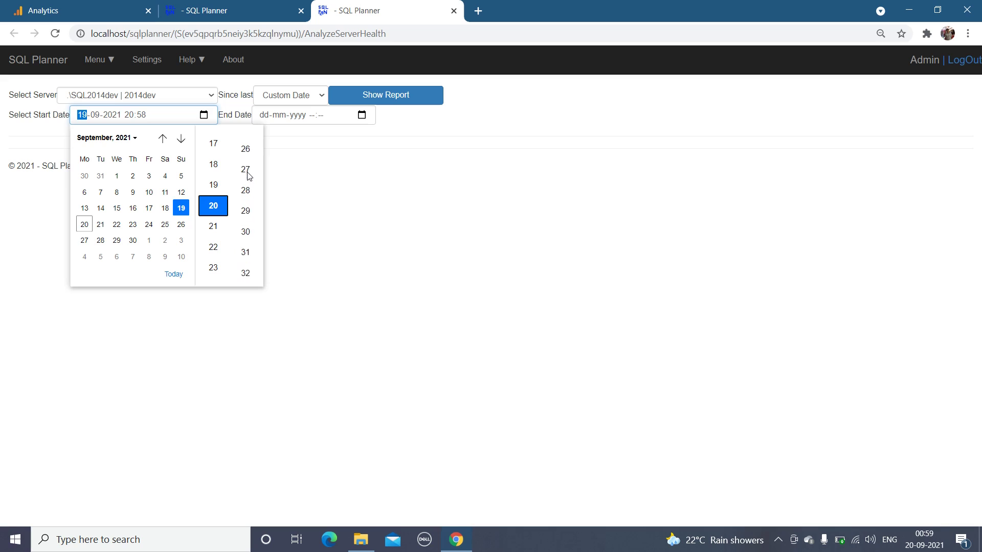
pyautogui.scroll(3, 247, 177)
pyautogui.scroll(2, 248, 176)
pyautogui.scroll(1, 247, 177)
pyautogui.scroll(2, 247, 176)
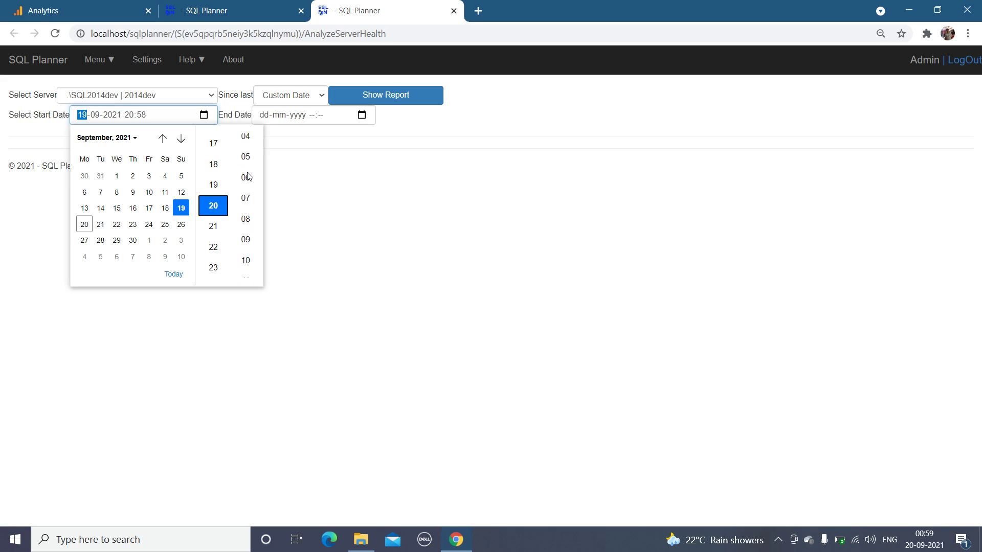
pyautogui.scroll(1, 247, 177)
pyautogui.scroll(1, 247, 213)
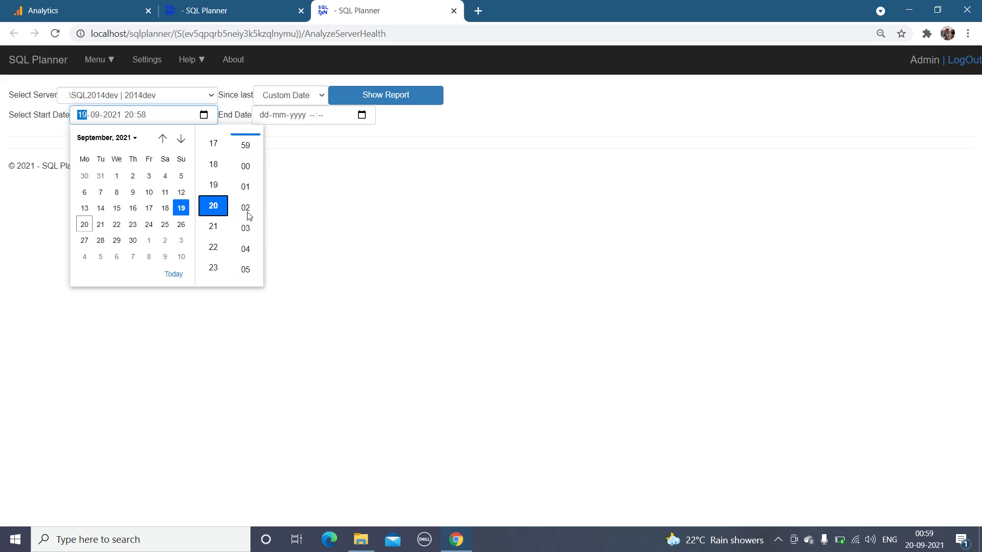
pyautogui.click(247, 208)
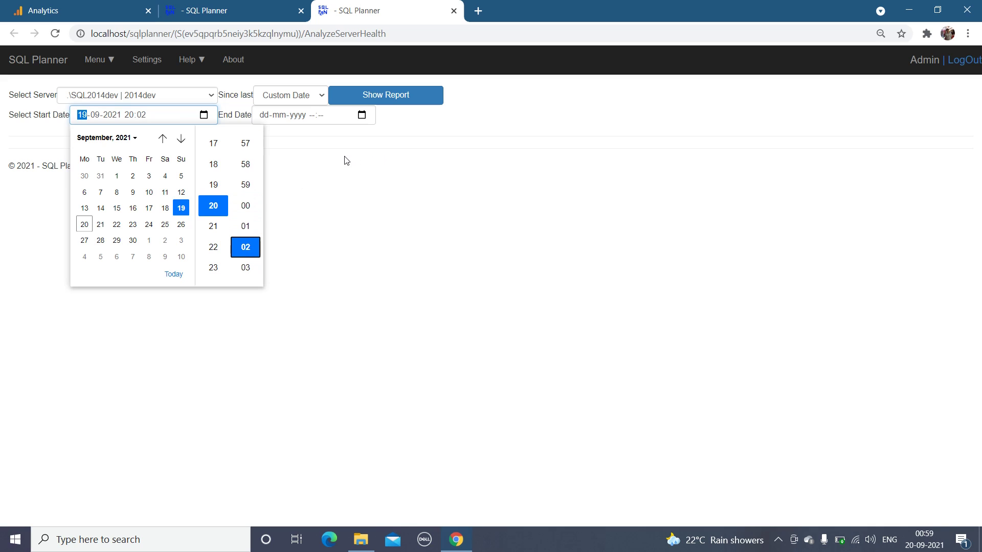
pyautogui.click(366, 122)
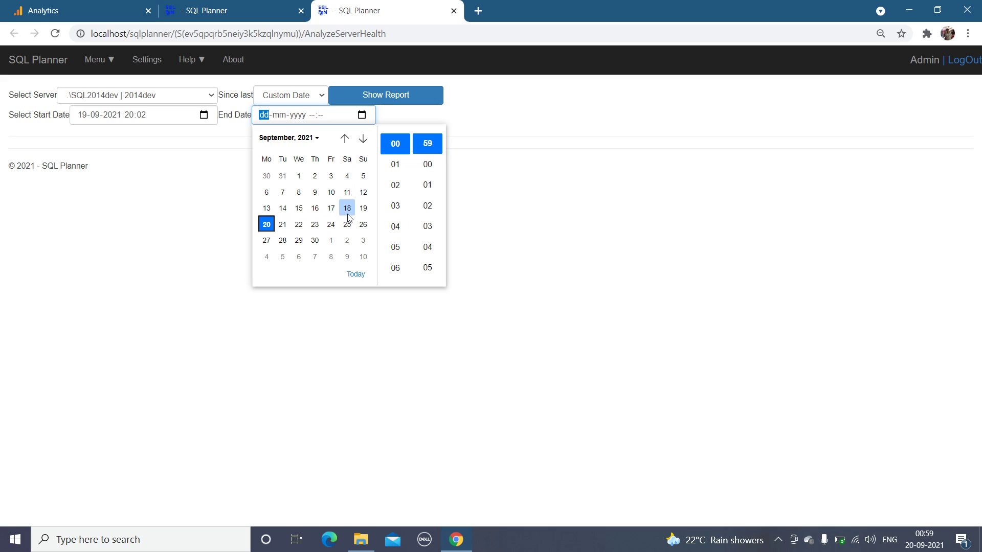
pyautogui.click(362, 209)
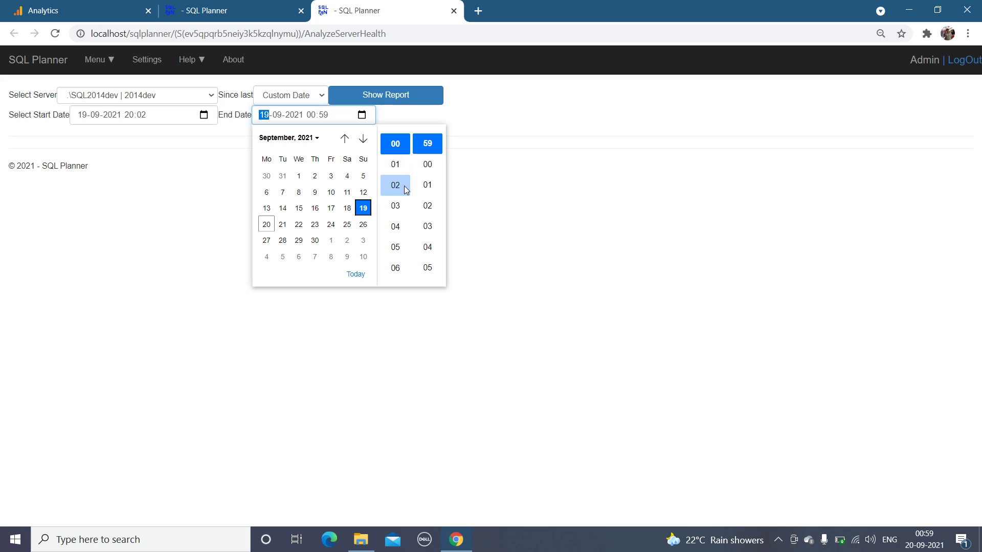
pyautogui.scroll(2, 406, 190)
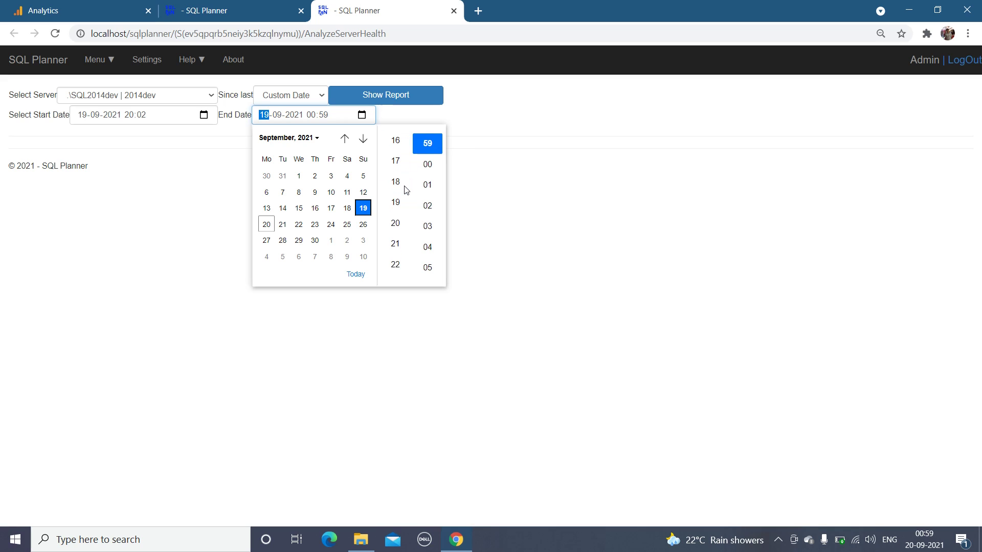
pyautogui.scroll(-2, 405, 189)
pyautogui.scroll(1, 405, 190)
pyautogui.scroll(2, 405, 189)
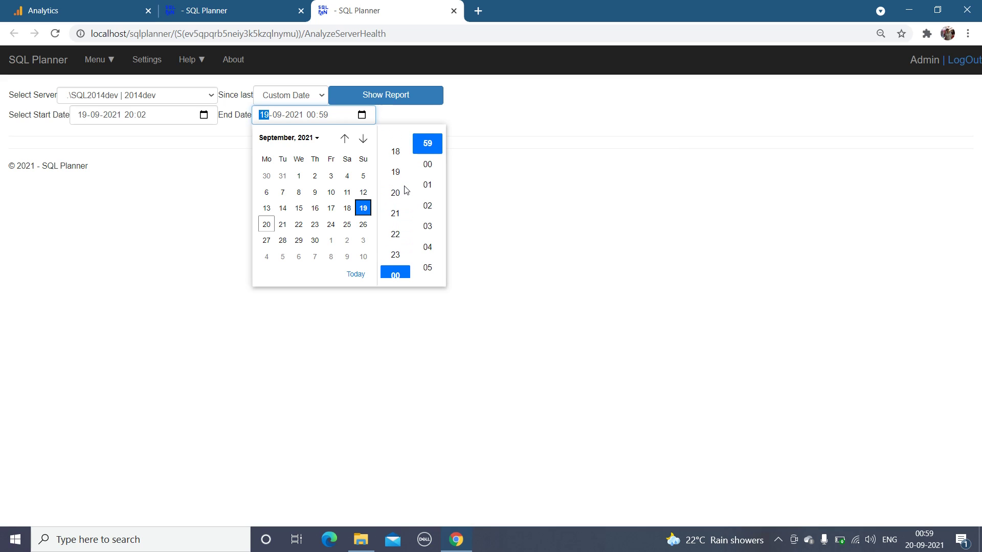
pyautogui.scroll(1, 405, 190)
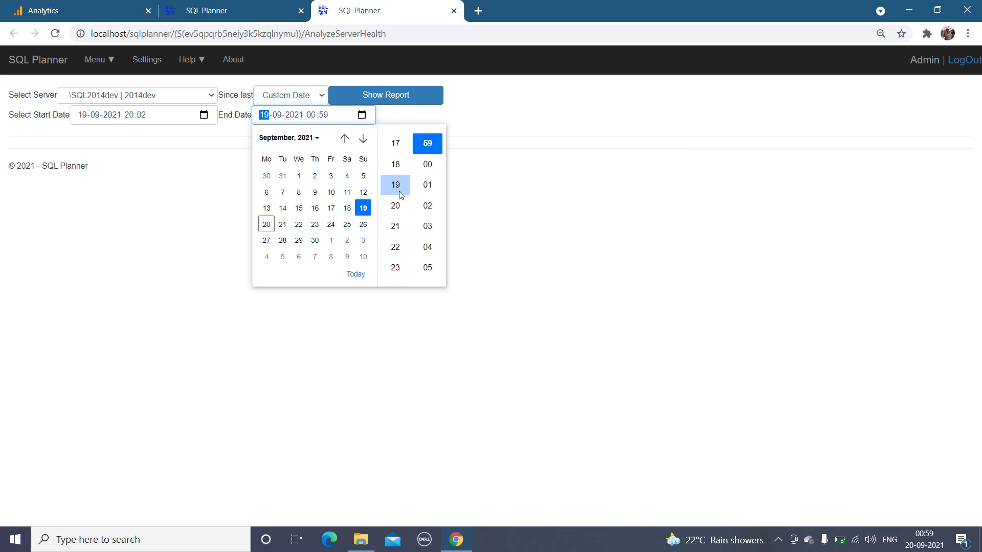
pyautogui.click(428, 153)
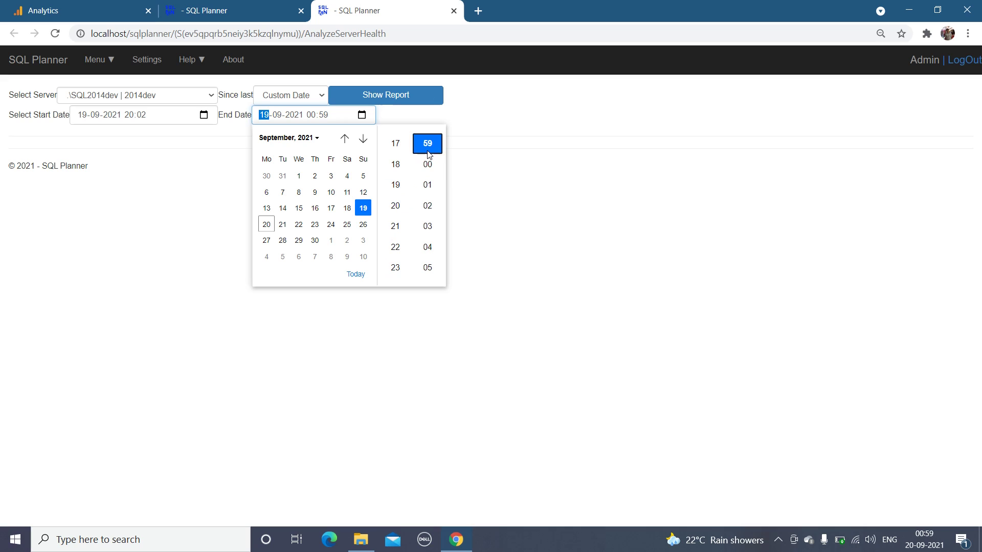
pyautogui.click(518, 122)
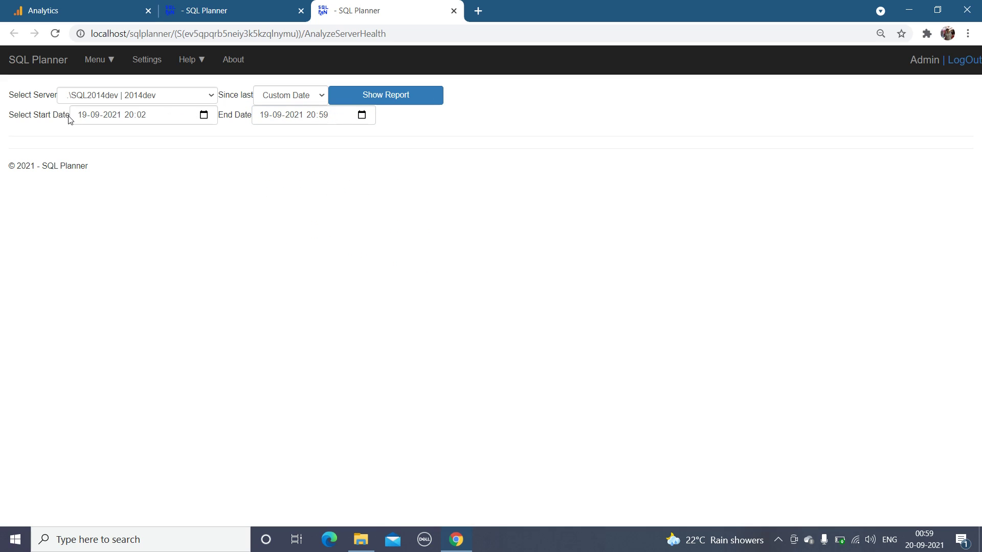
# Show the 20:02–20:59 report and hide the Other Process CPU and Total CPU series.
pyautogui.click(399, 97)
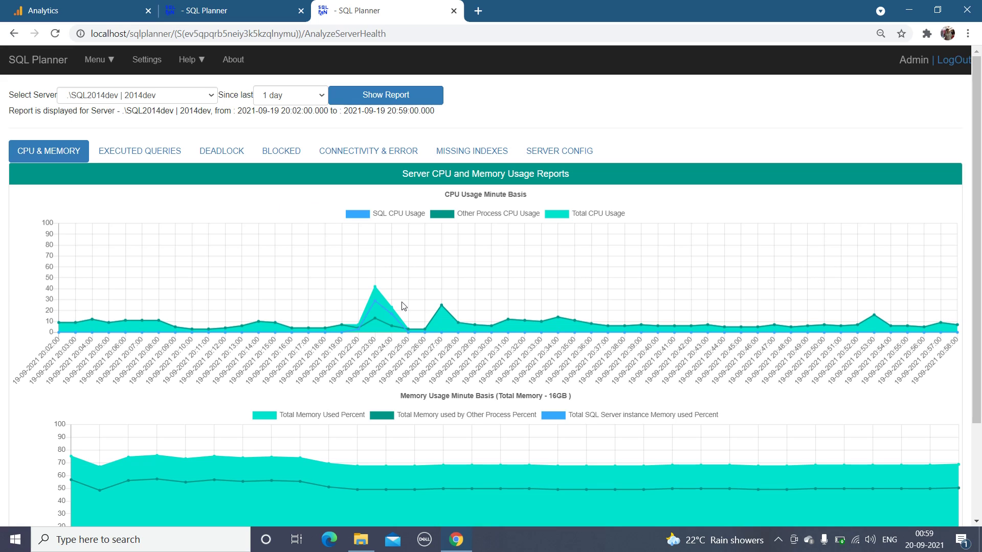
pyautogui.click(442, 216)
pyautogui.click(566, 216)
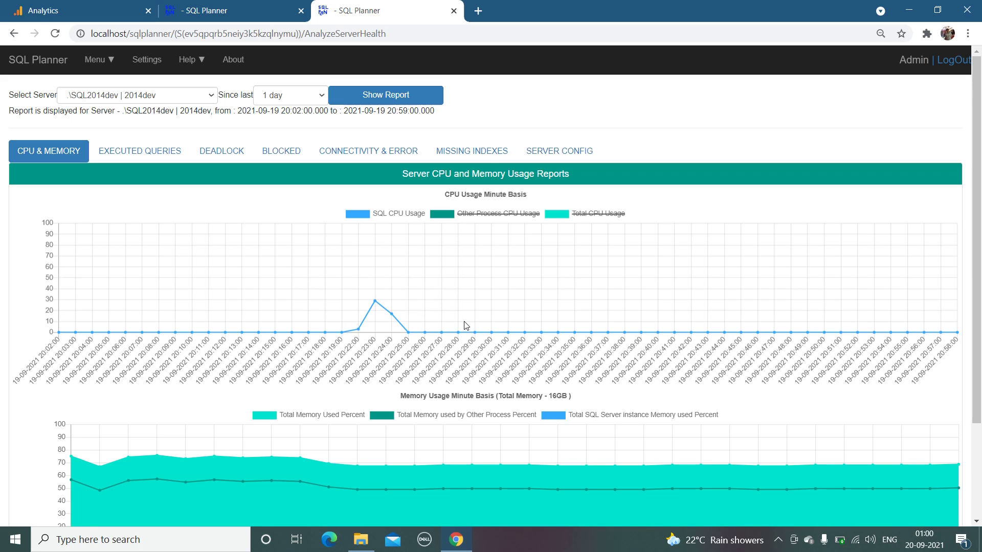
pyautogui.scroll(-3, 464, 325)
pyautogui.scroll(3, 464, 325)
# Select values in the top long-running query and export the list as Expensive_Queries.xls.
pyautogui.click(128, 160)
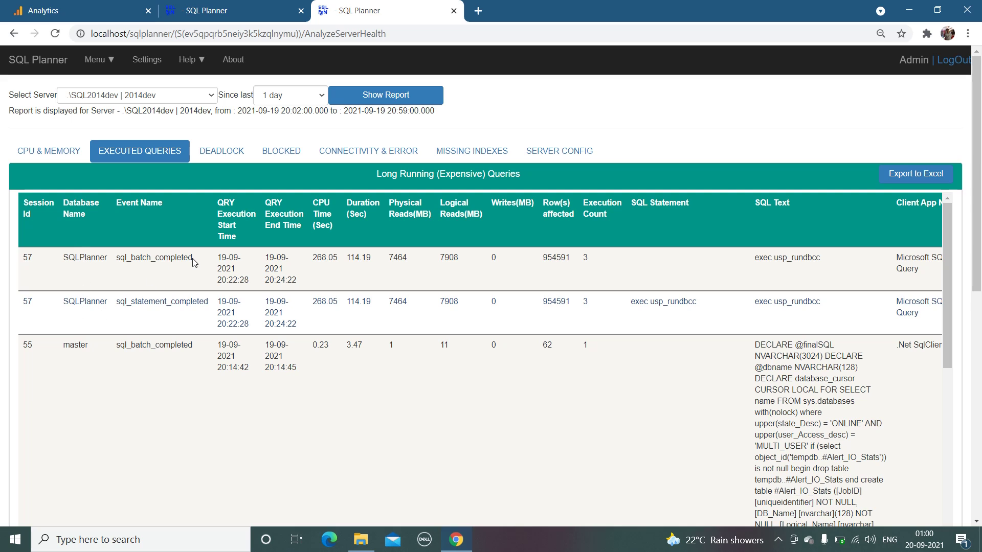
pyautogui.hscroll(5, 773, 323)
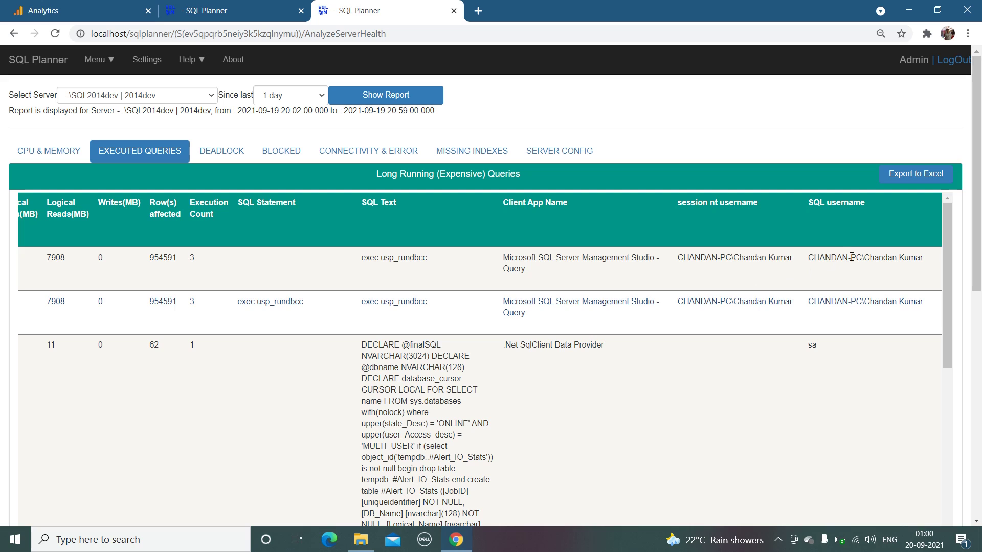
pyautogui.hscroll(-4, 851, 257)
pyautogui.hscroll(-1, 813, 257)
pyautogui.doubleClick(755, 257)
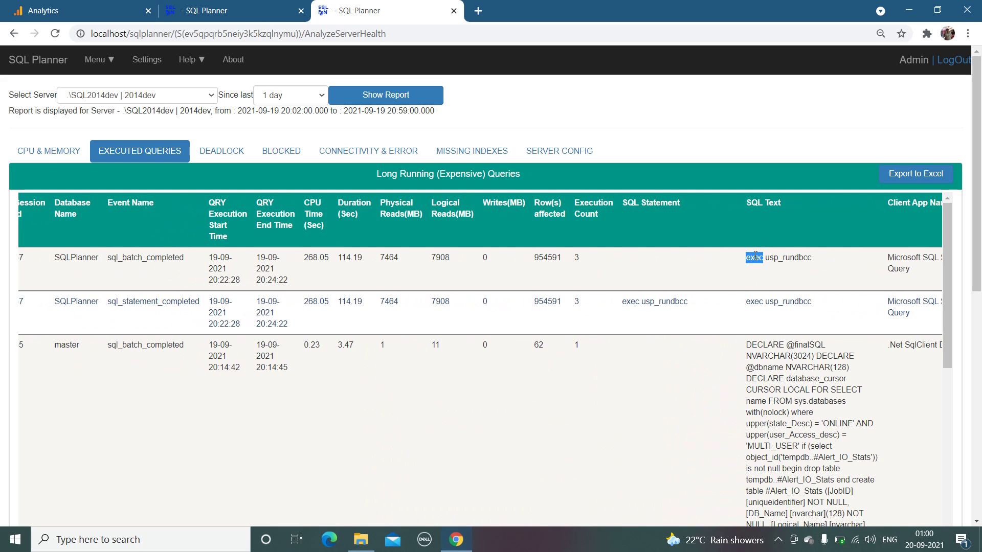
pyautogui.doubleClick(577, 258)
pyautogui.doubleClick(534, 261)
pyautogui.doubleClick(443, 258)
pyautogui.moveTo(303, 258); pyautogui.dragTo(322, 259)
pyautogui.doubleClick(347, 257)
pyautogui.scroll(-1, 773, 331)
pyautogui.scroll(-4, 773, 331)
pyautogui.scroll(5, 773, 331)
pyautogui.click(932, 181)
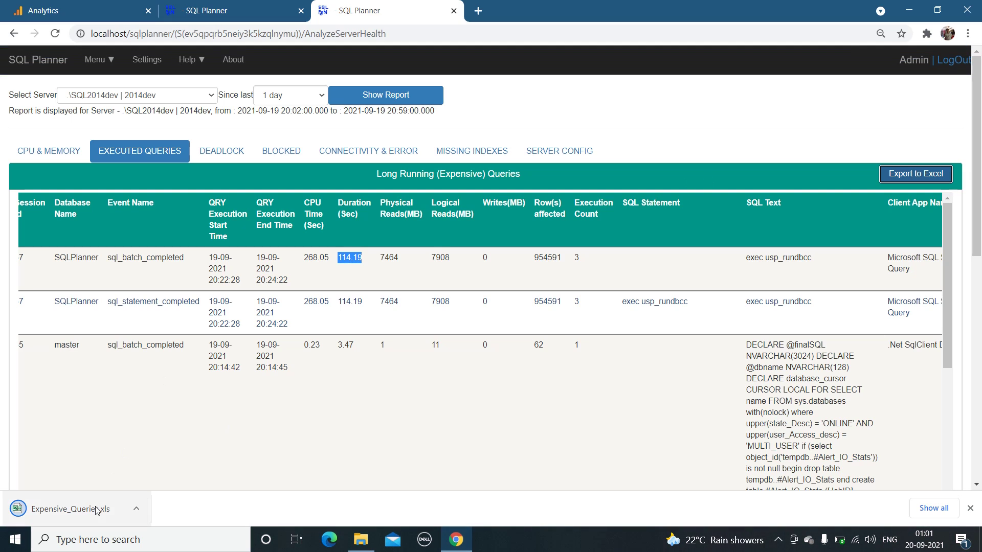
# Review Expensive_Queries.xls in Excel past the format warning, then close it and return to Chrome.
pyautogui.click(69, 509)
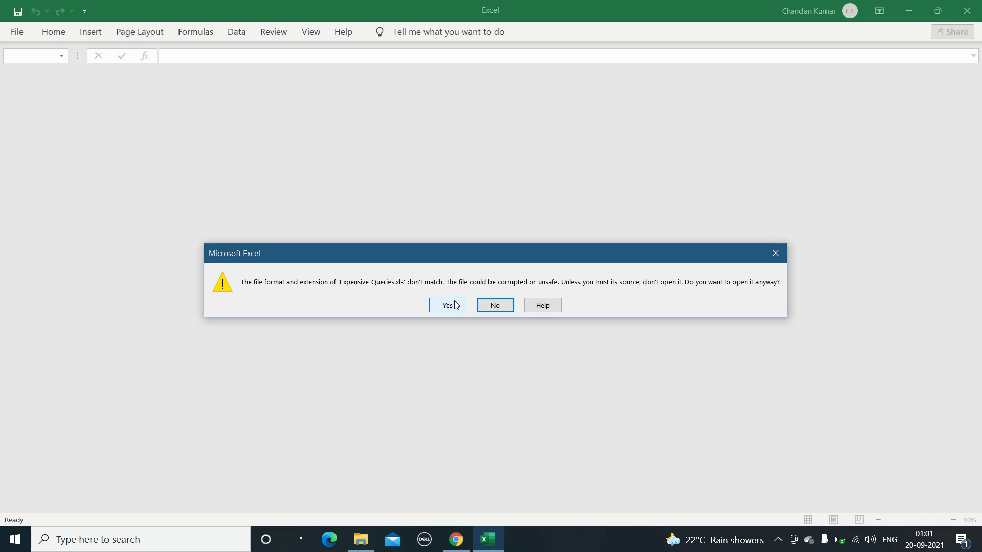
pyautogui.click(455, 304)
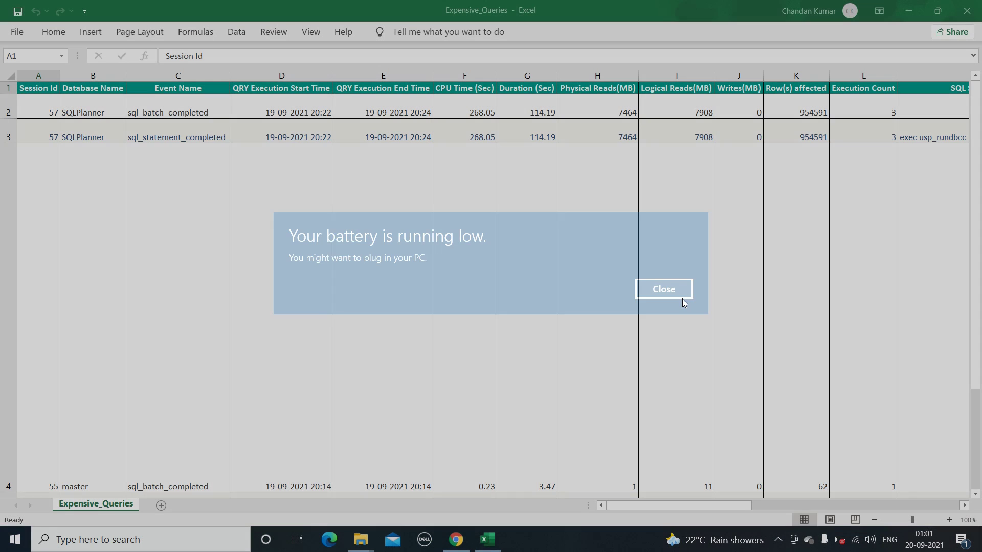
pyautogui.click(684, 299)
pyautogui.hscroll(4, 637, 277)
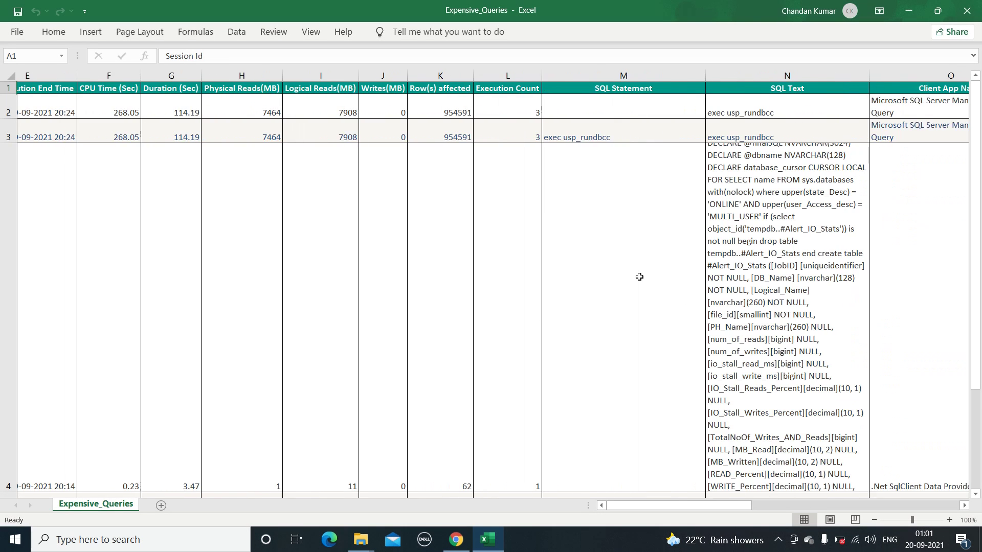
pyautogui.hscroll(1, 639, 276)
pyautogui.hscroll(4, 639, 277)
pyautogui.hscroll(3, 639, 276)
pyautogui.hscroll(-1, 639, 277)
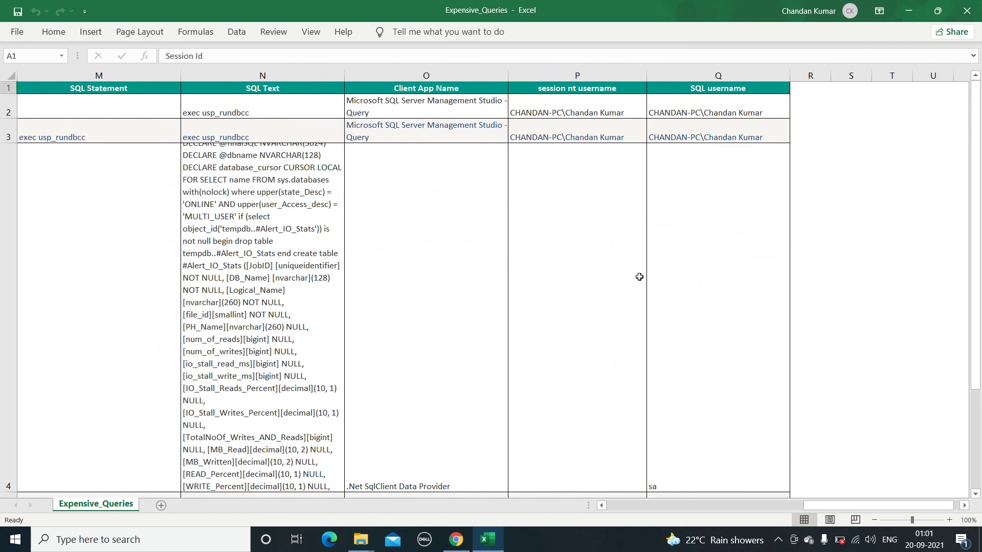
pyautogui.hscroll(-6, 639, 276)
pyautogui.hscroll(-4, 639, 277)
pyautogui.hscroll(1, 639, 277)
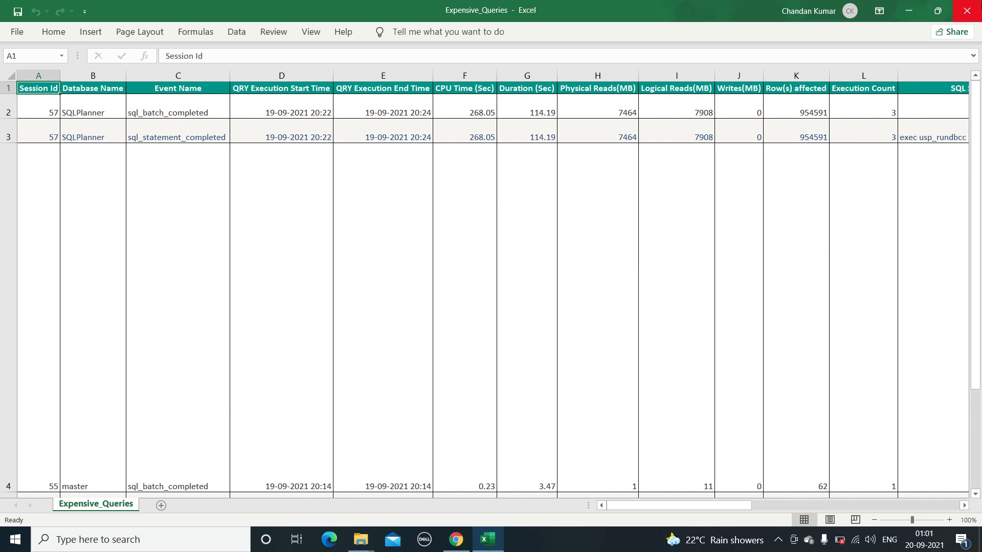
pyautogui.click(966, 11)
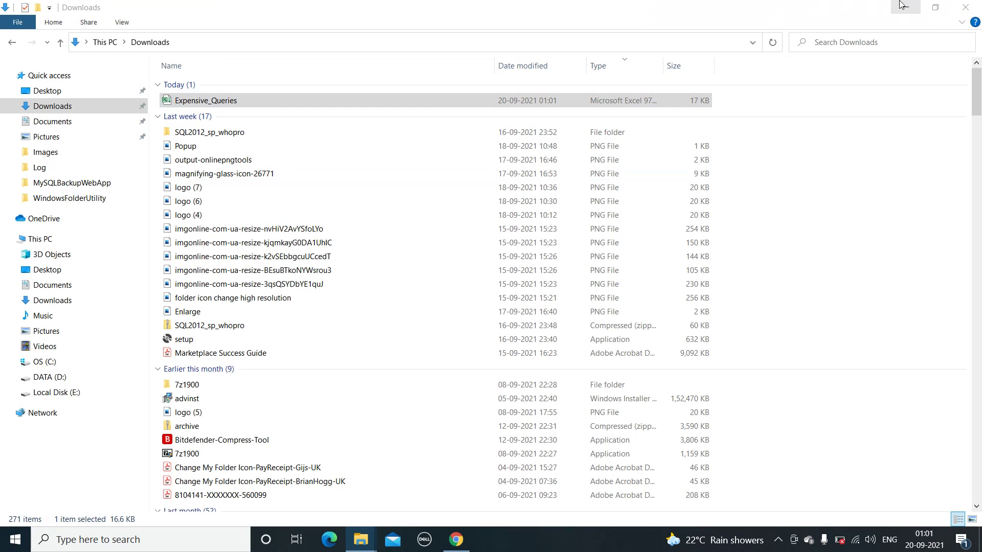
pyautogui.click(905, 6)
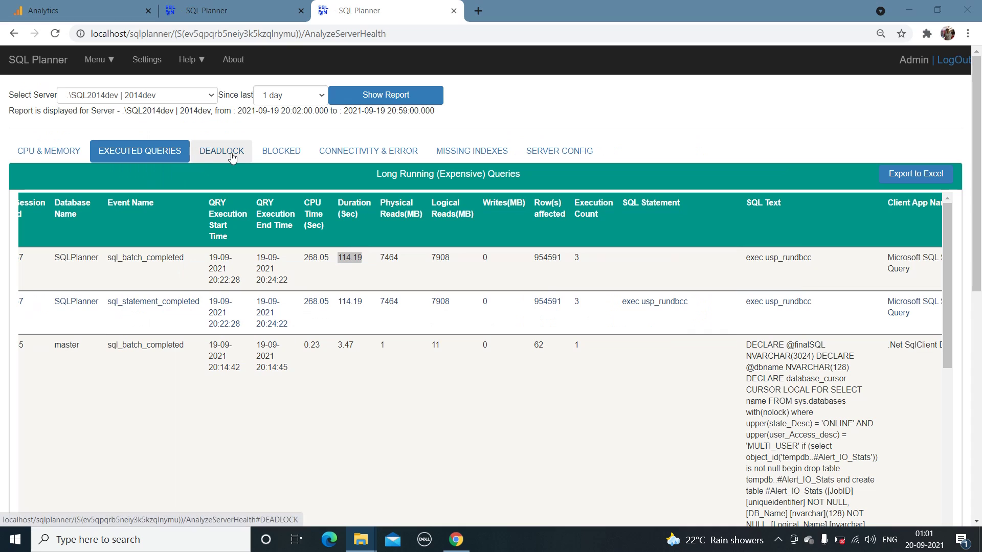
# Show the DEADLOCK tab with the POC.dbo.table deadlock and victim process266ec64e8.
pyautogui.click(226, 155)
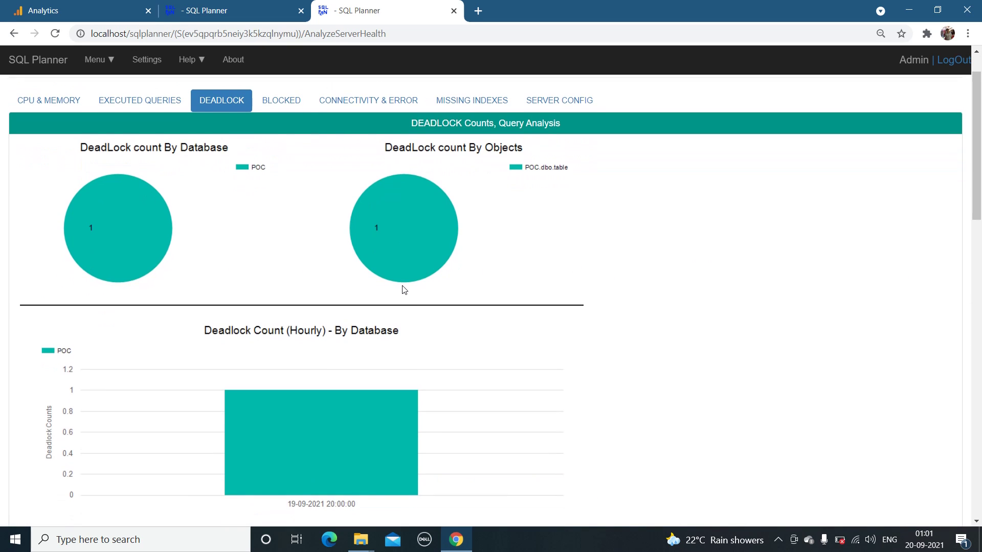
pyautogui.scroll(-4, 402, 285)
pyautogui.scroll(-2, 402, 287)
pyautogui.scroll(1, 402, 290)
pyautogui.scroll(3, 402, 289)
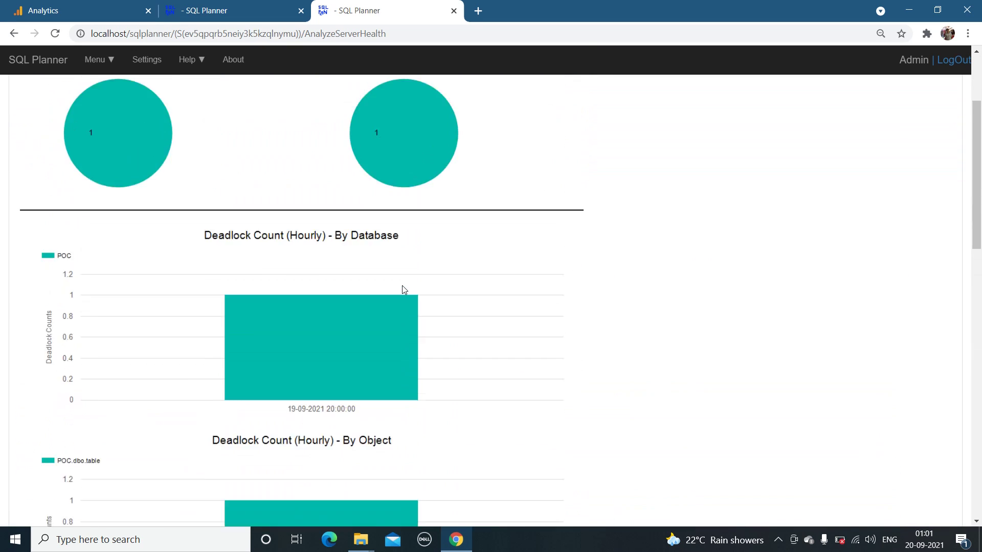
pyautogui.scroll(2, 401, 290)
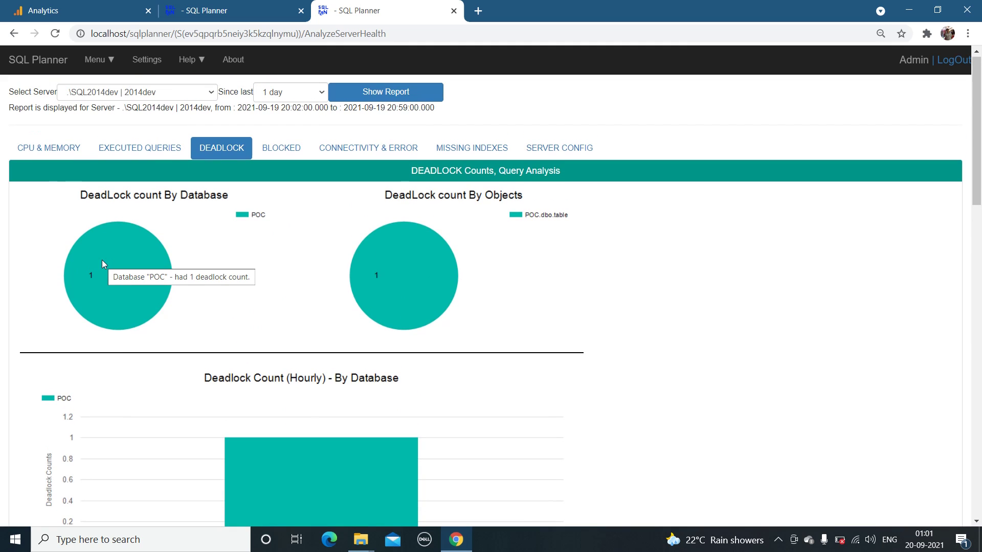
pyautogui.moveTo(403, 134)
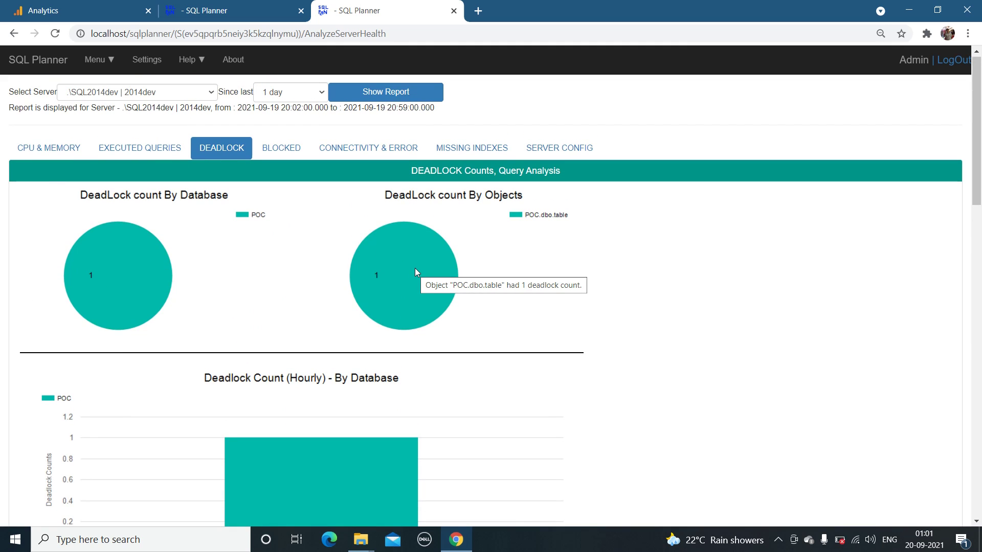
pyautogui.scroll(-4, 415, 268)
pyautogui.scroll(-5, 414, 269)
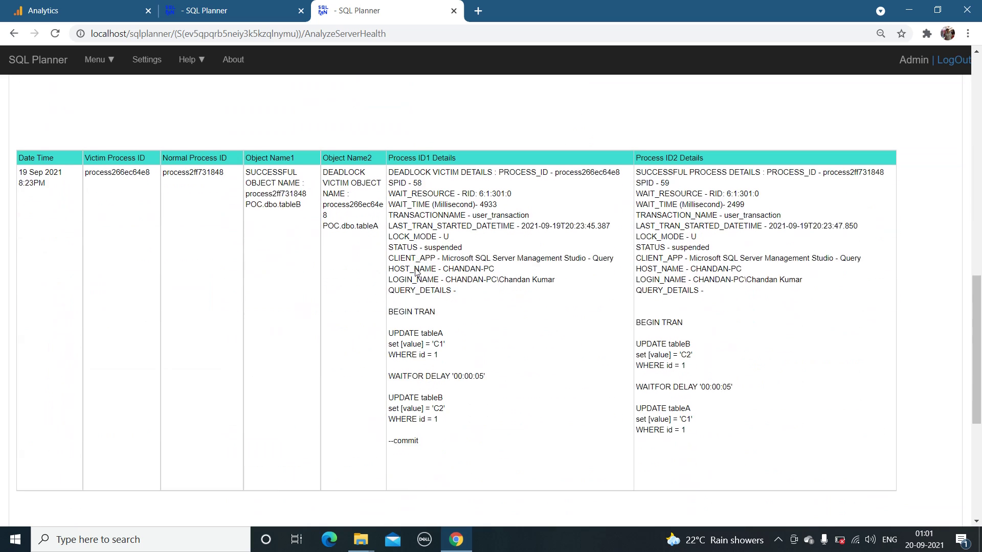
pyautogui.scroll(-1, 415, 271)
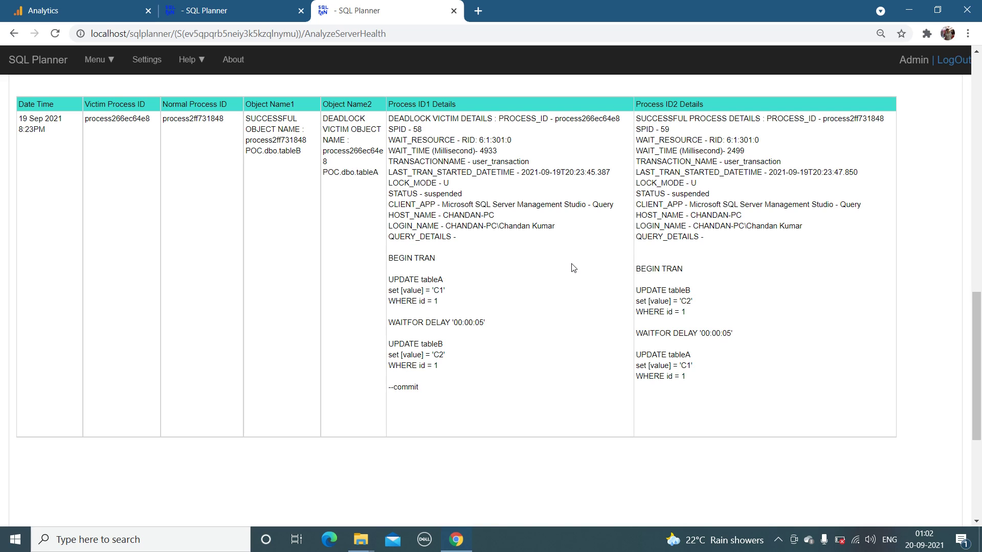
pyautogui.scroll(1, 572, 268)
pyautogui.scroll(2, 571, 268)
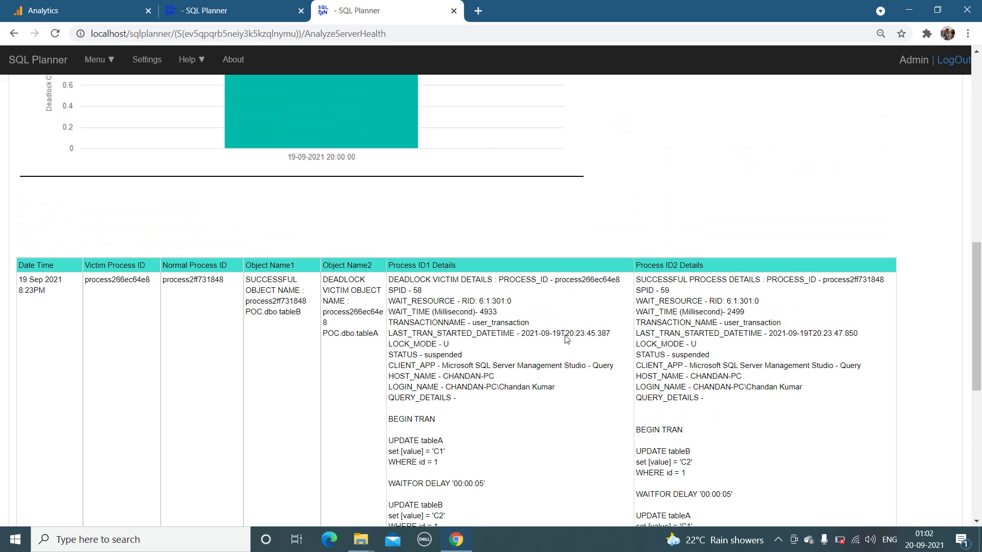
pyautogui.scroll(-2, 566, 339)
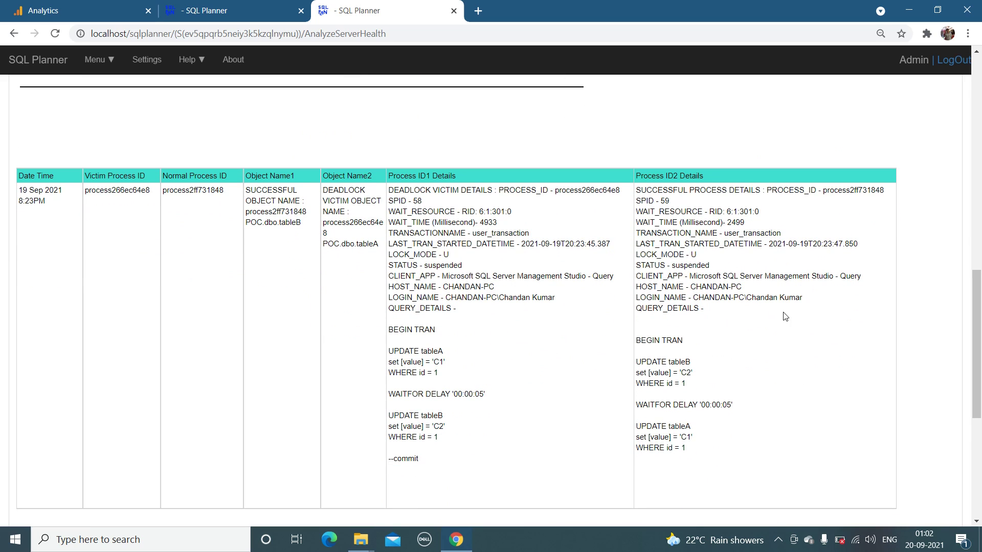
pyautogui.scroll(3, 784, 316)
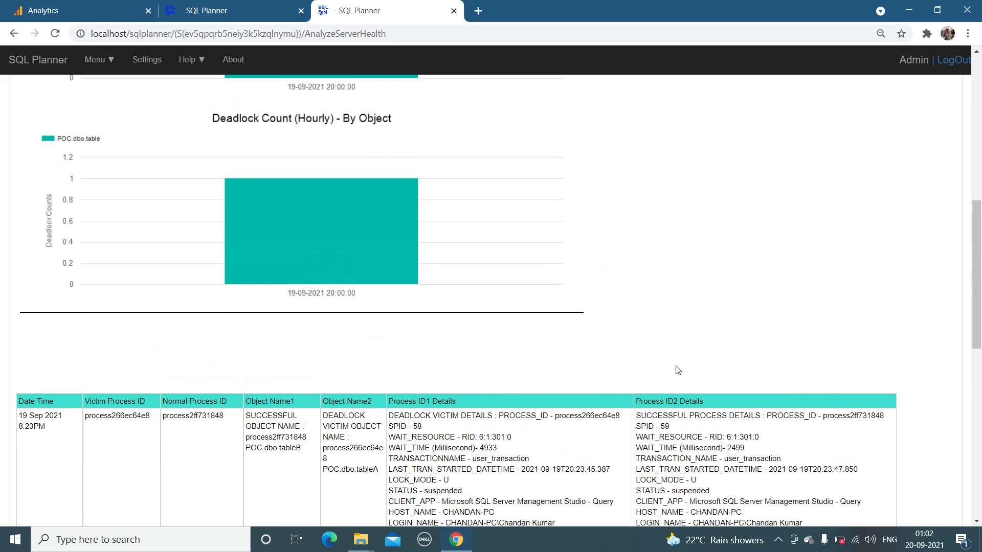
pyautogui.scroll(-5, 678, 371)
pyautogui.scroll(-2, 678, 368)
pyautogui.scroll(5, 677, 368)
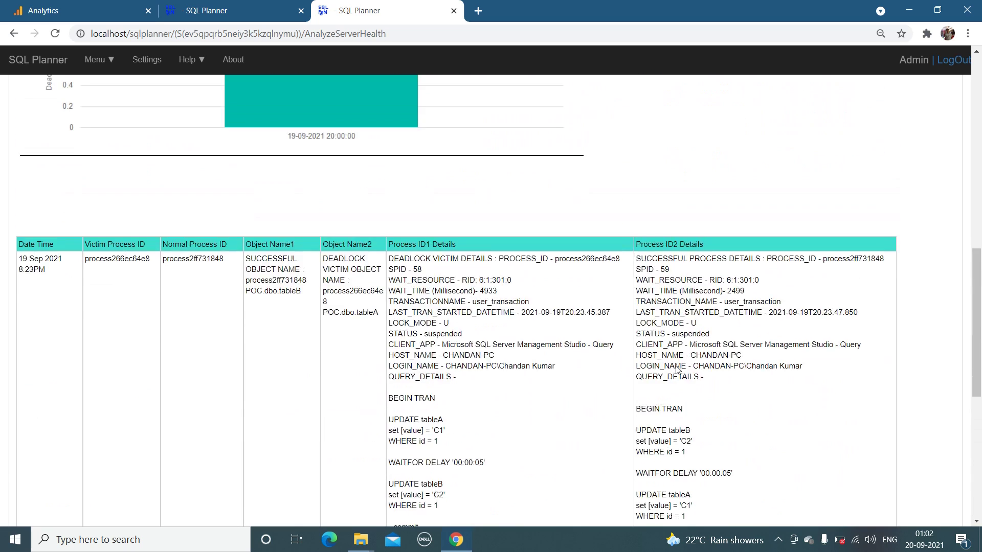
pyautogui.scroll(1, 678, 369)
pyautogui.scroll(-4, 676, 365)
pyautogui.scroll(-2, 675, 366)
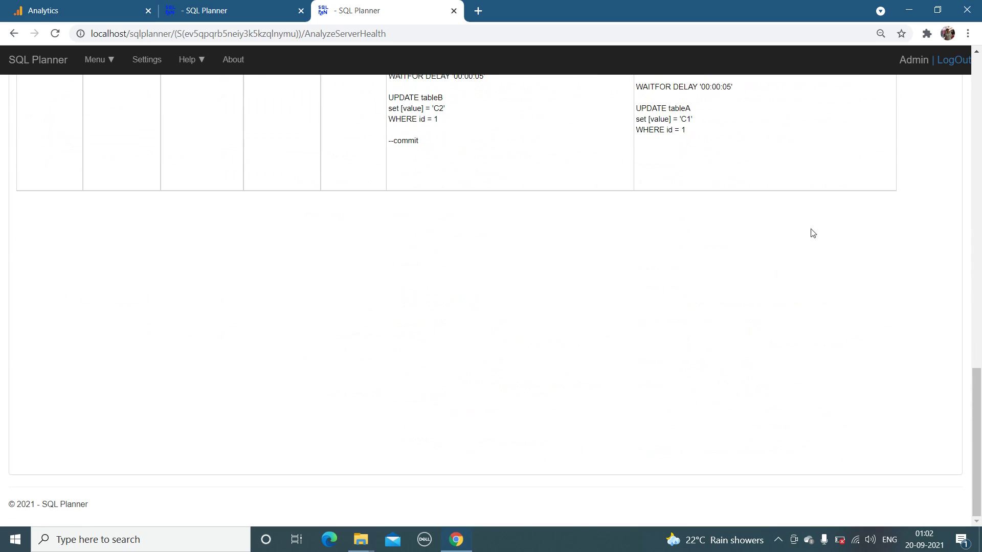
pyautogui.scroll(1, 822, 222)
pyautogui.scroll(4, 822, 221)
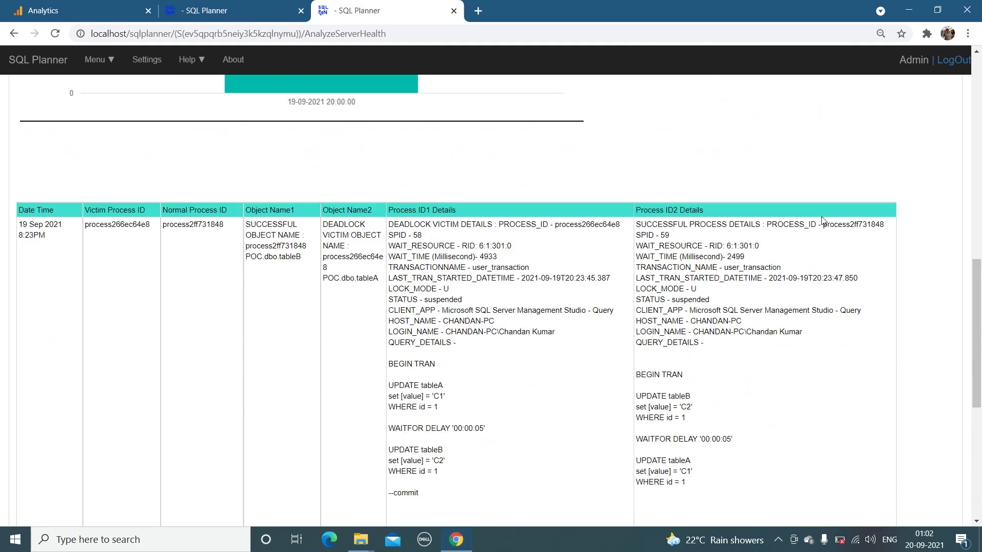
pyautogui.scroll(5, 822, 221)
pyautogui.scroll(5, 822, 221)
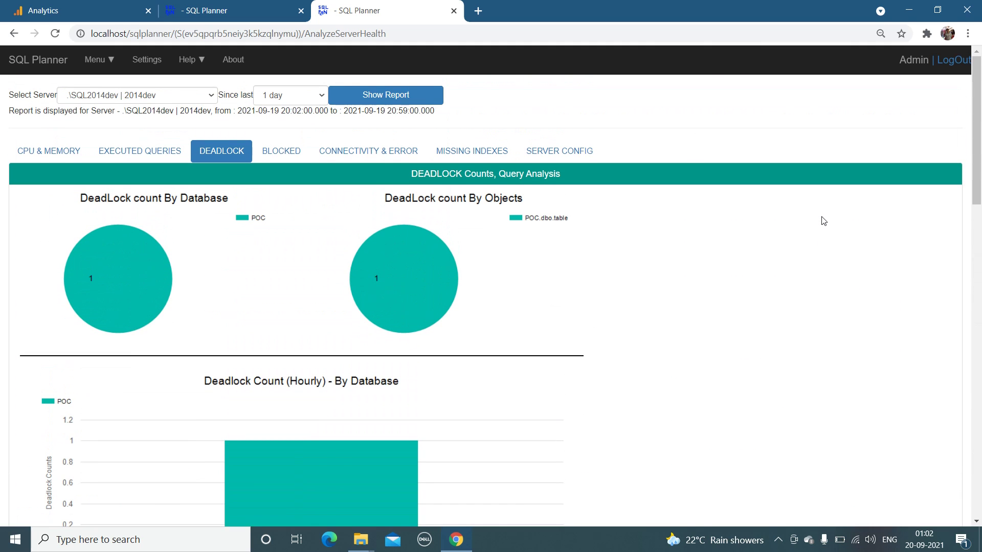
# Check the Blocked, Connectivity & Error, Missing Indexes and Server Config tabs, ending on CPU & Memory.
pyautogui.click(291, 151)
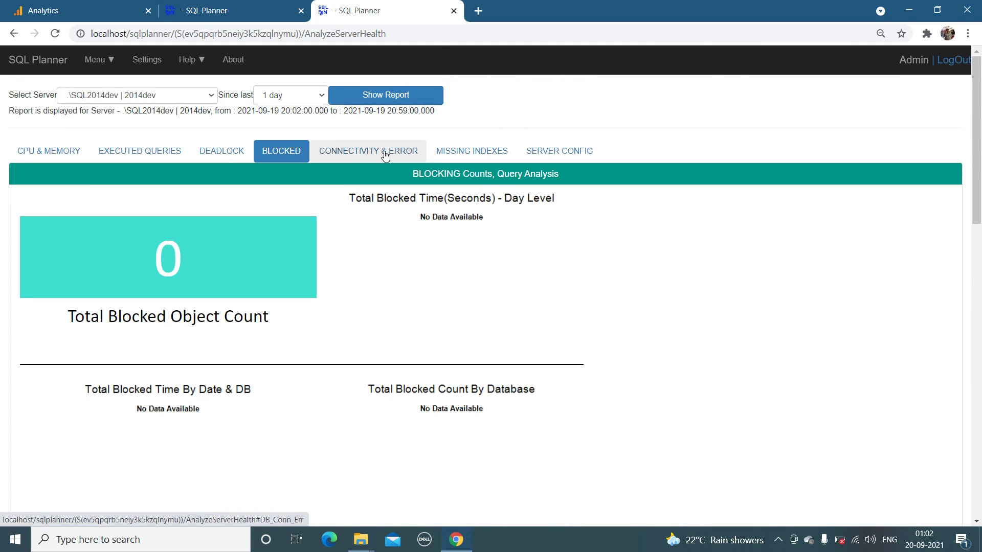
pyautogui.click(385, 151)
pyautogui.click(453, 153)
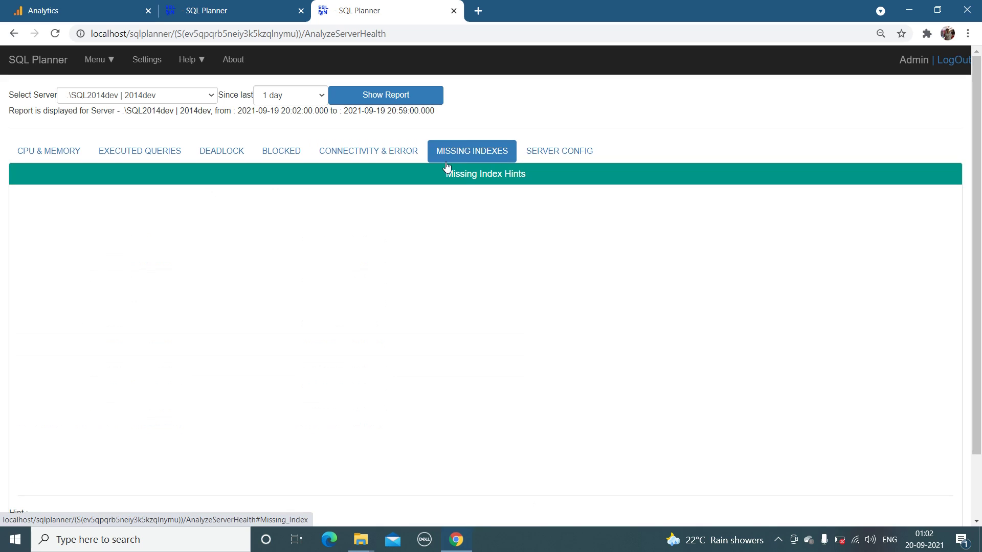
pyautogui.click(571, 152)
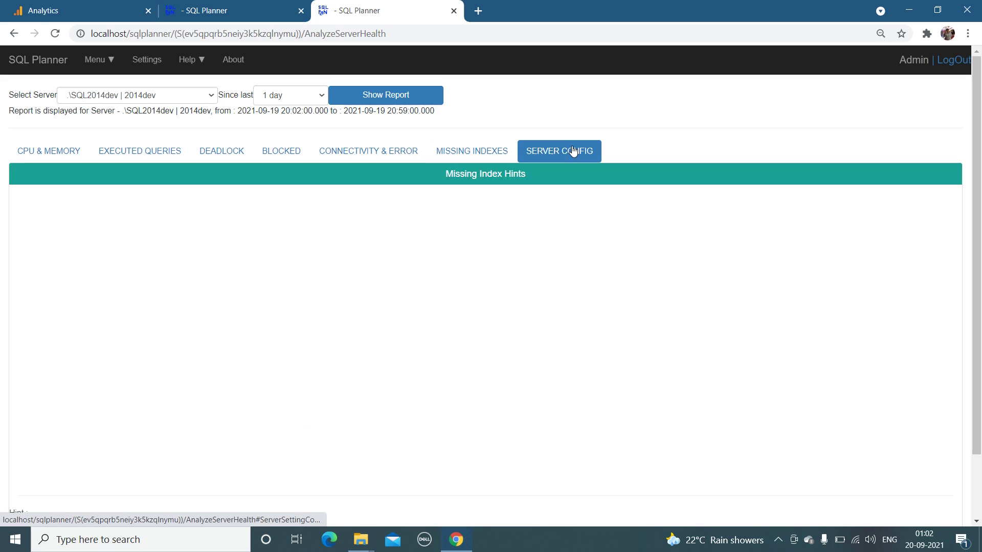
pyautogui.click(444, 148)
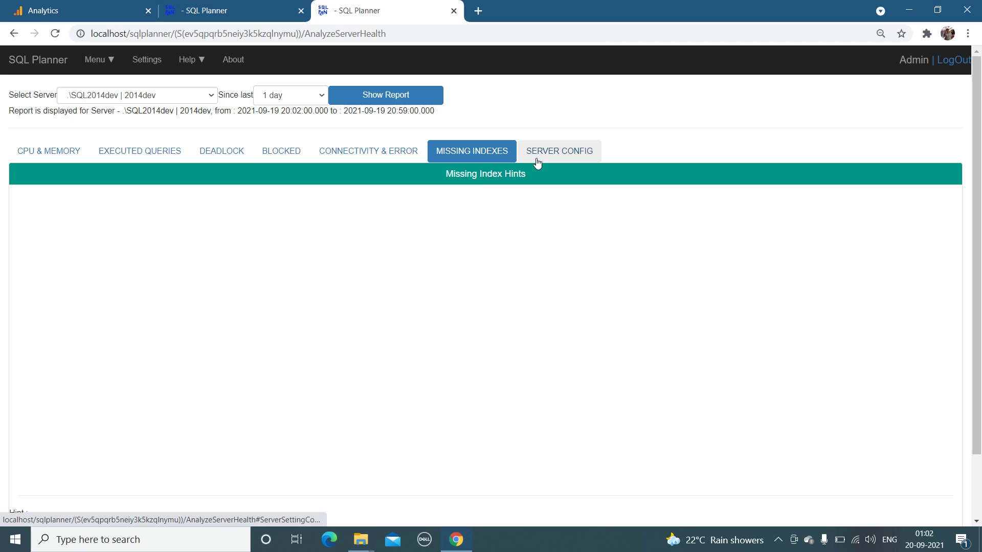
pyautogui.click(78, 155)
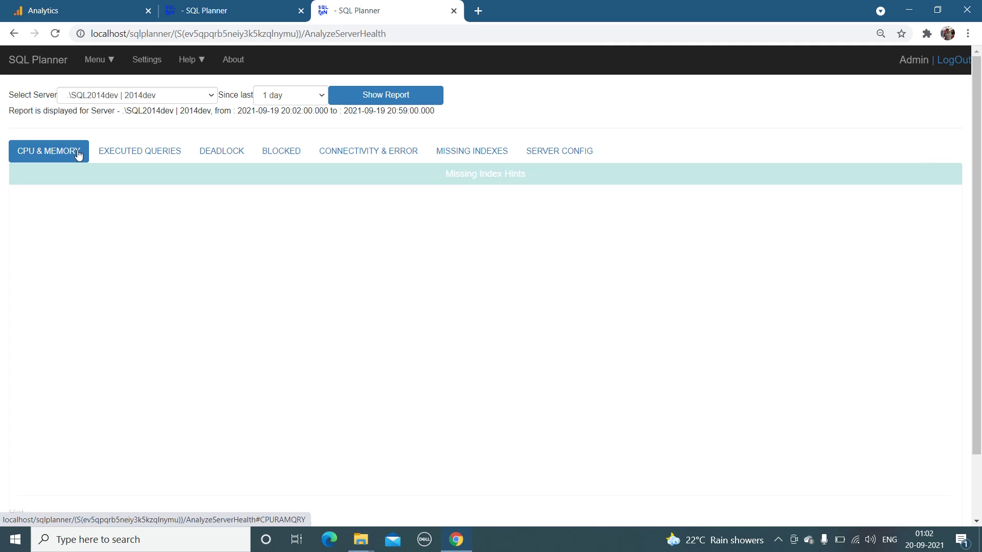